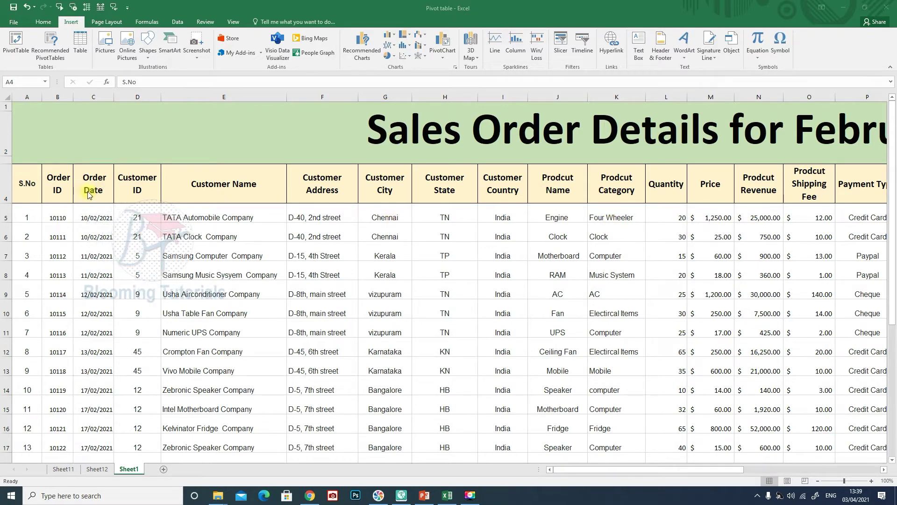
# Create a PivotTable on a new worksheet from the sales order data in Sheet1!$A$4:$X$20
pyautogui.click(24, 178)
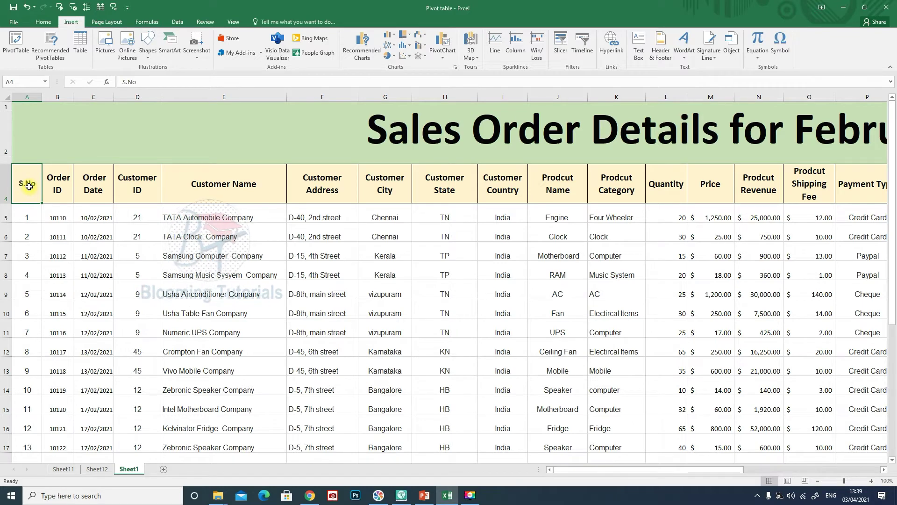
pyautogui.click(21, 47)
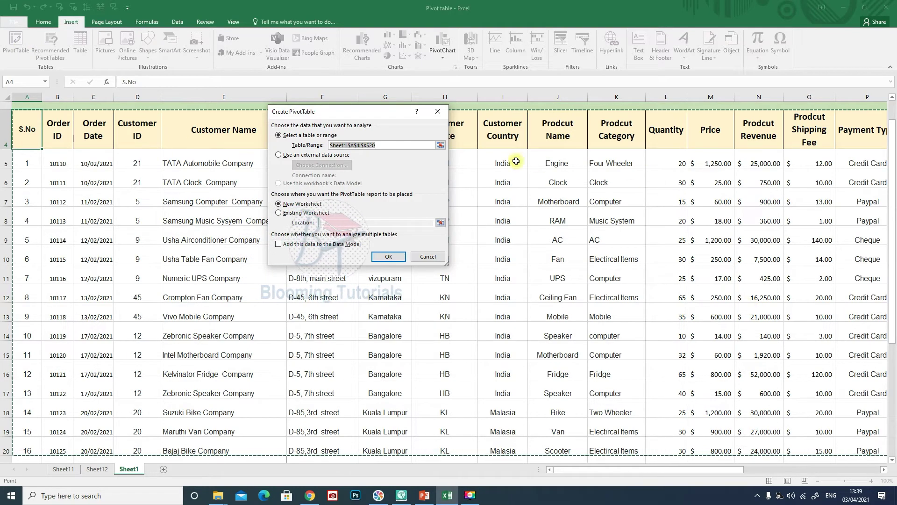
pyautogui.click(440, 144)
pyautogui.moveTo(27, 131); pyautogui.dragTo(743, 381)
pyautogui.scroll(2, 747, 327)
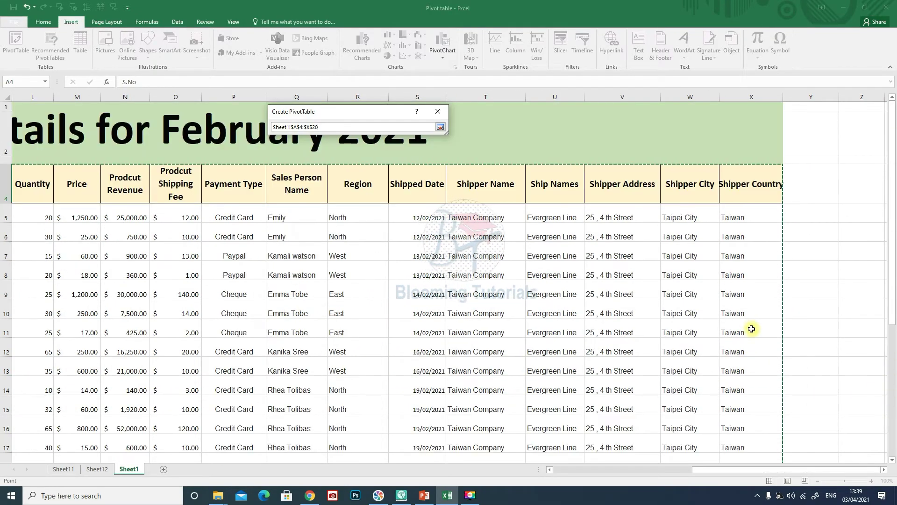
pyautogui.moveTo(695, 470); pyautogui.dragTo(612, 470)
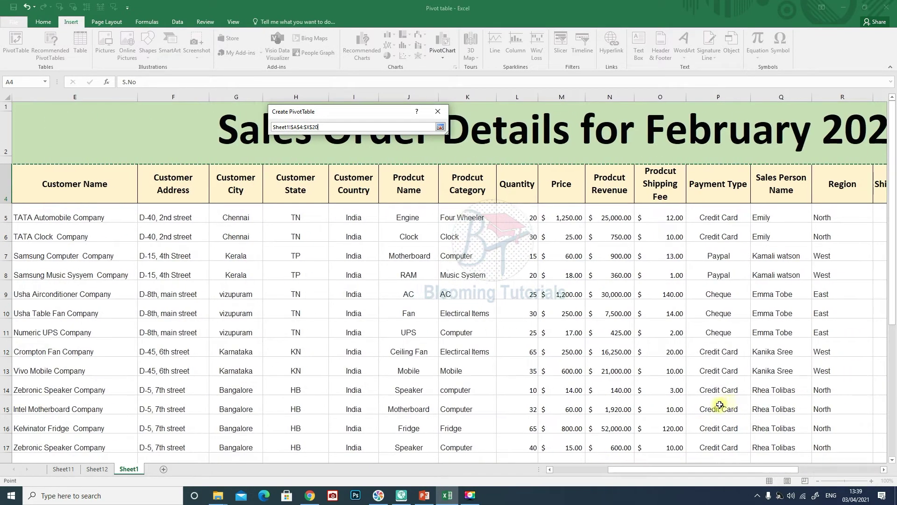
pyautogui.click(440, 126)
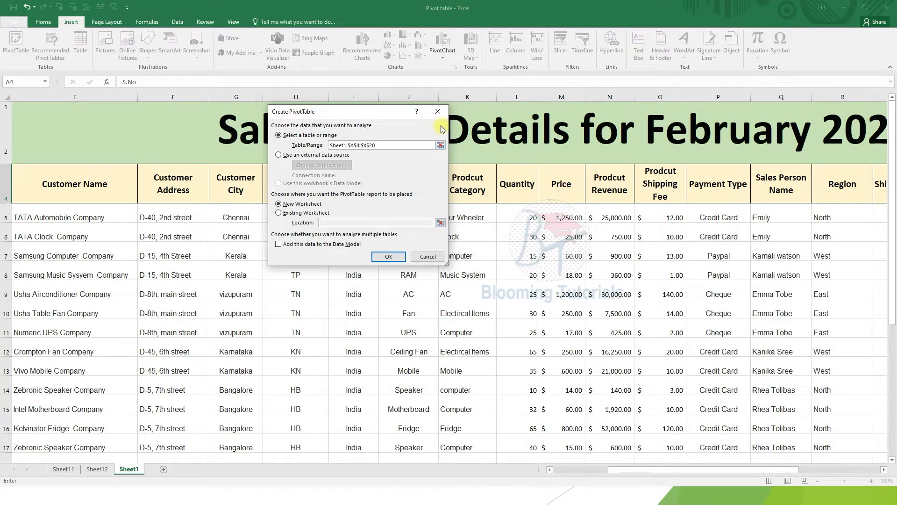
pyautogui.click(388, 256)
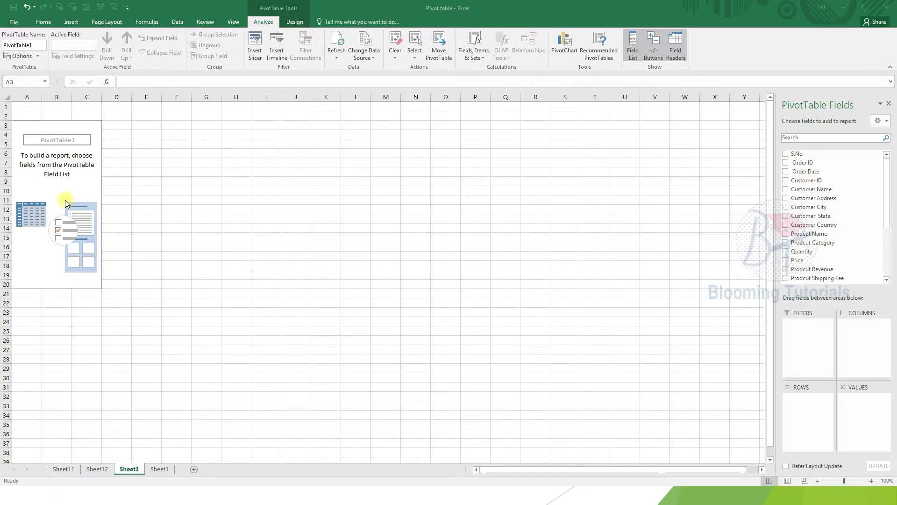
# Add the Prodcut Category field to the PivotTable's rows
pyautogui.click(53, 162)
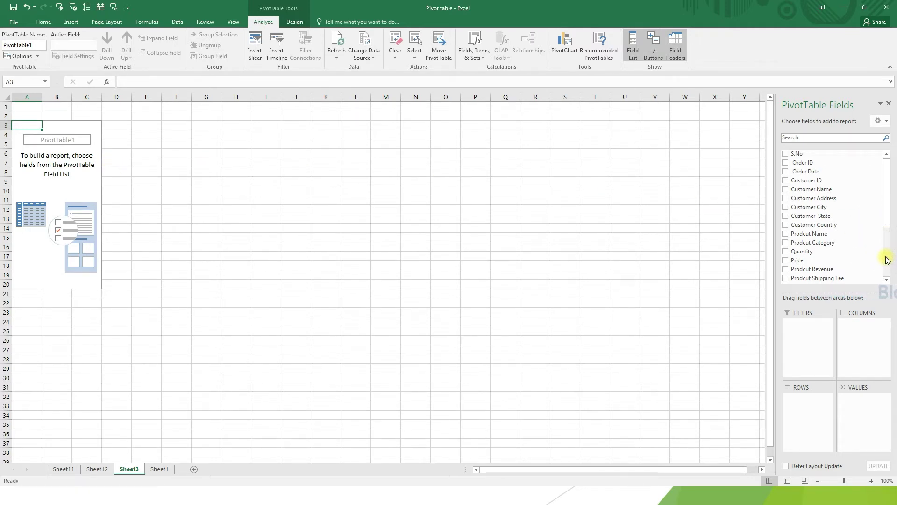
pyautogui.moveTo(827, 244); pyautogui.dragTo(852, 309)
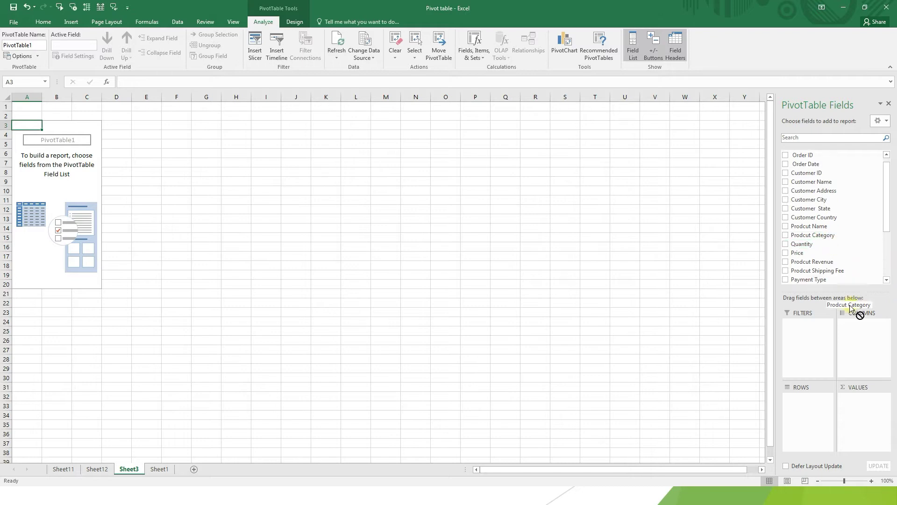
pyautogui.moveTo(812, 415); pyautogui.dragTo(813, 416)
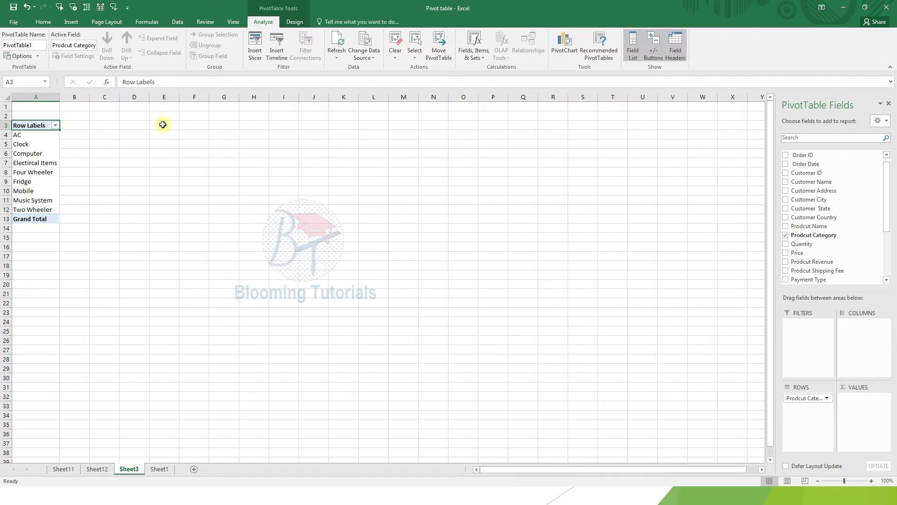
# Add the Region field to the PivotTable's columns and the Quantity field to its values
pyautogui.scroll(-2, 818, 210)
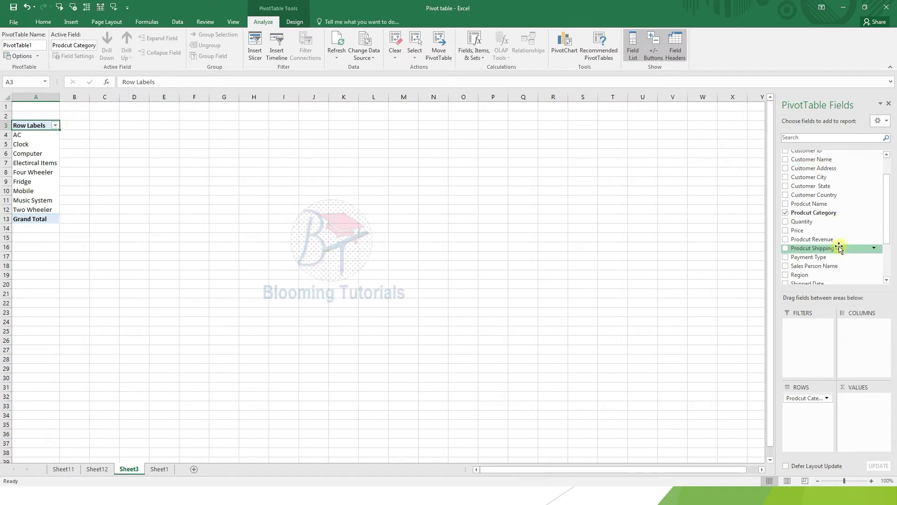
pyautogui.moveTo(802, 256); pyautogui.dragTo(858, 337)
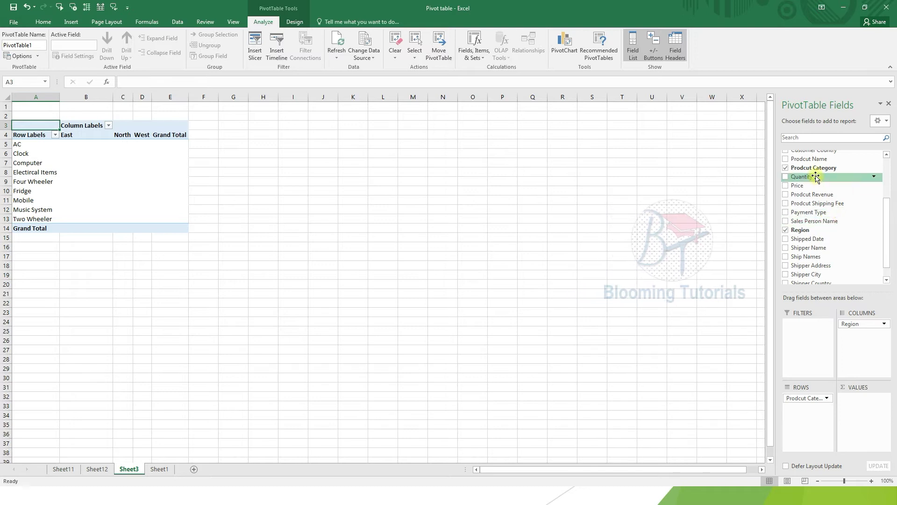
pyautogui.moveTo(815, 177); pyautogui.dragTo(854, 400)
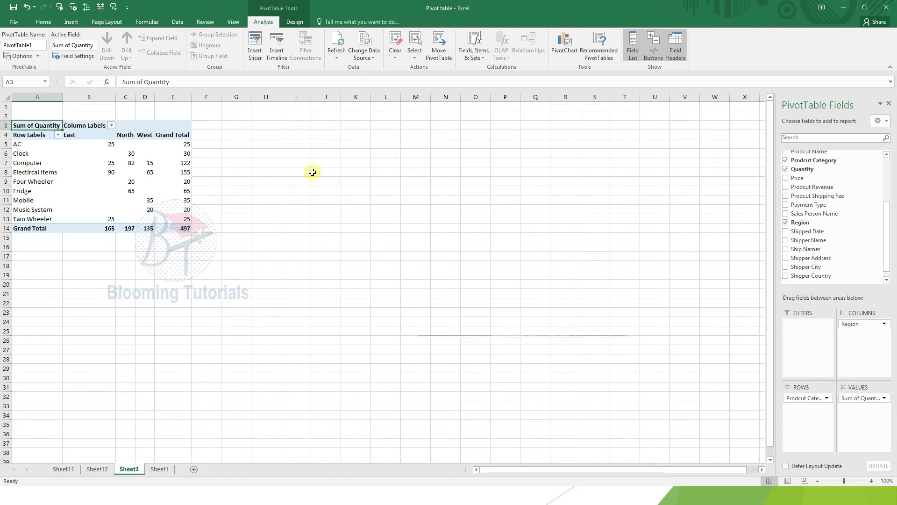
# Change the Quantity value field's summary calculation to Count in the PivotTable
pyautogui.rightClick(161, 145)
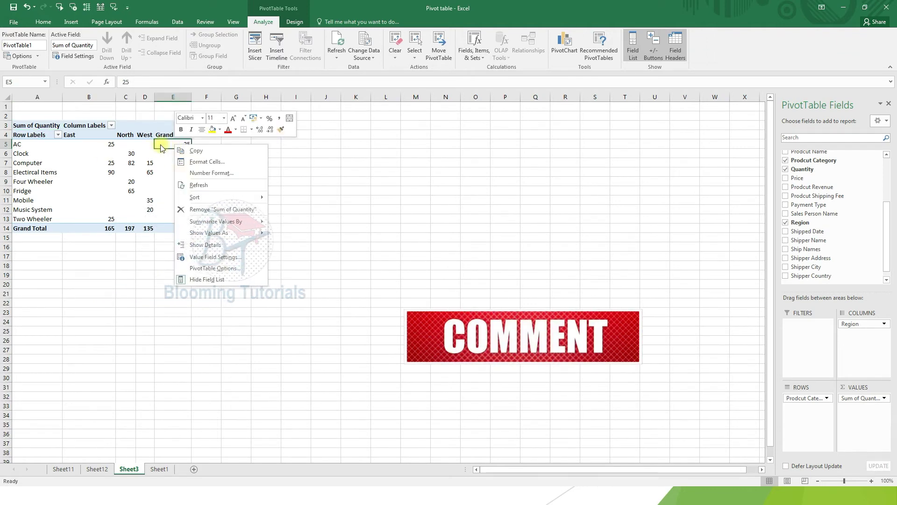
pyautogui.press('Escape')
pyautogui.rightClick(172, 145)
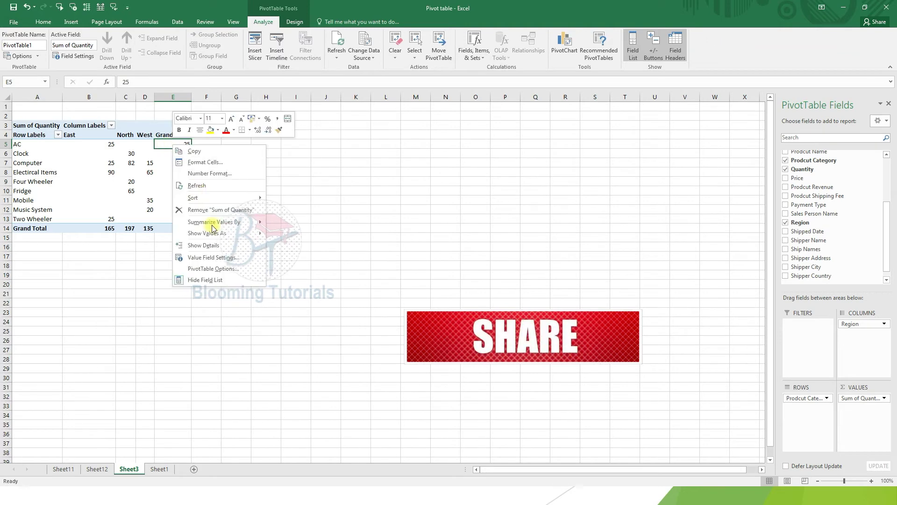
pyautogui.click(226, 259)
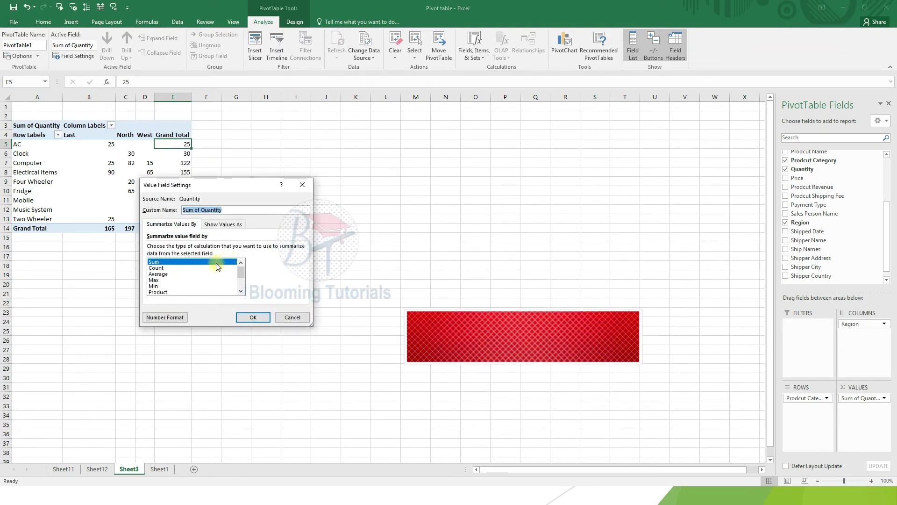
pyautogui.click(159, 267)
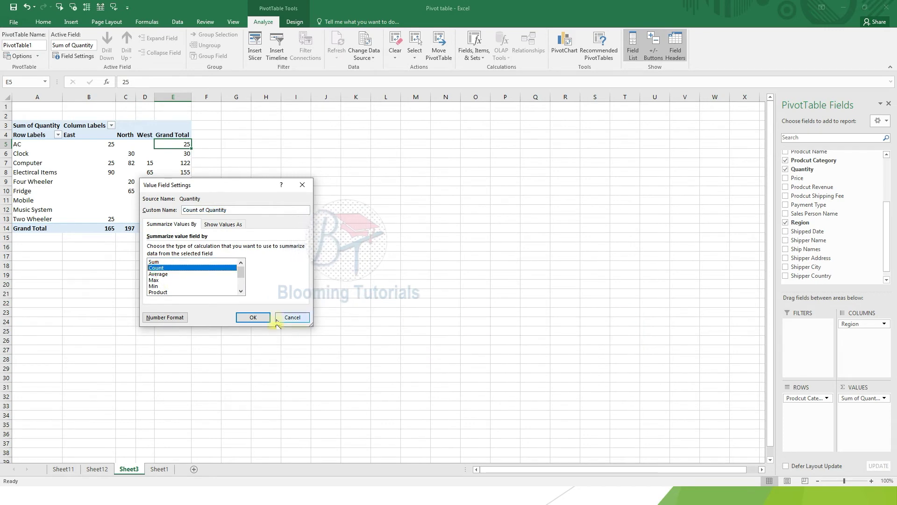
pyautogui.click(172, 262)
pyautogui.click(173, 268)
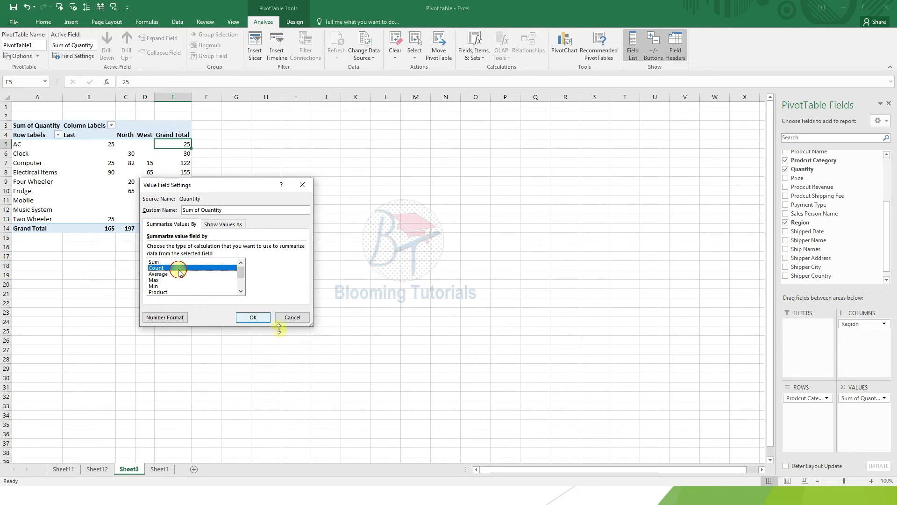
pyautogui.click(252, 317)
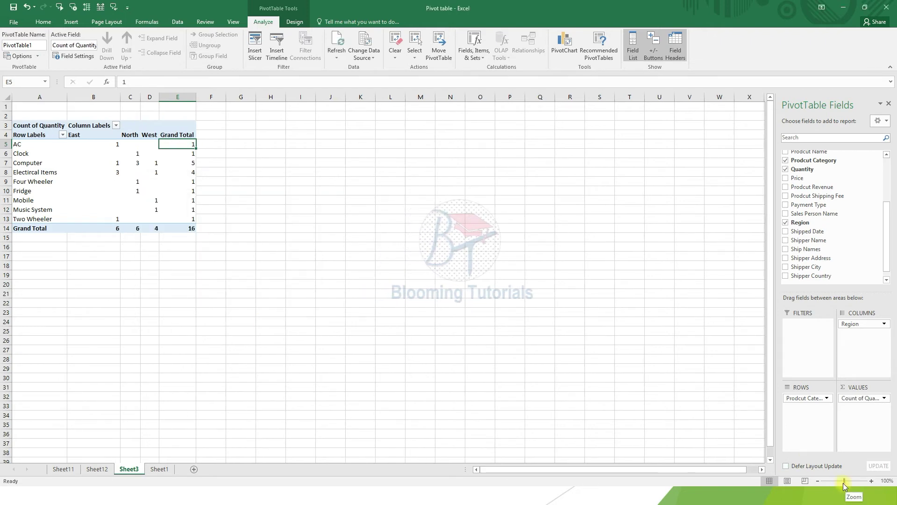
# Examine the quantity counts for each product category across the East, North and West regions
pyautogui.moveTo(842, 483); pyautogui.dragTo(852, 482)
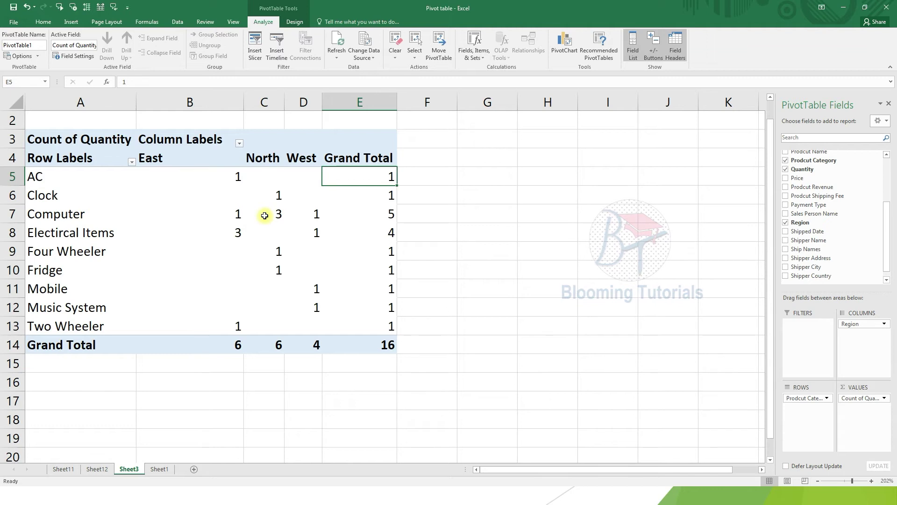
pyautogui.click(278, 197)
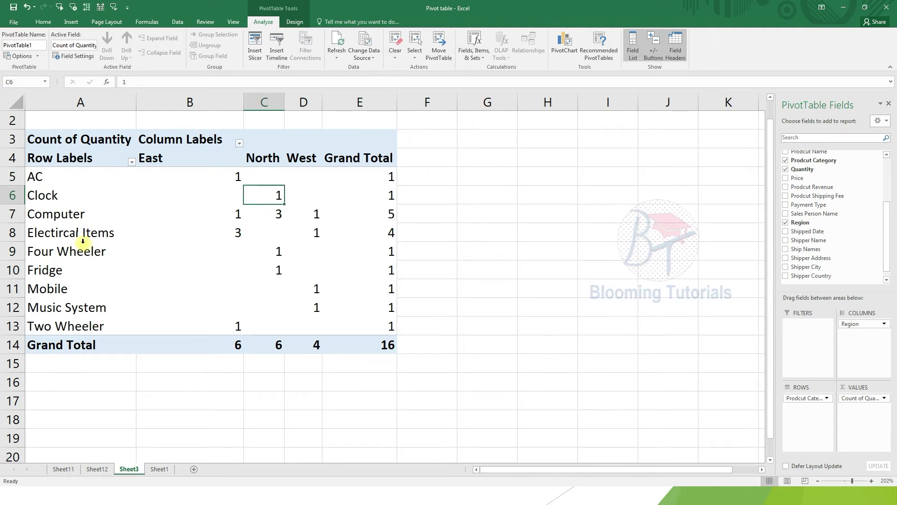
pyautogui.click(75, 220)
pyautogui.click(238, 214)
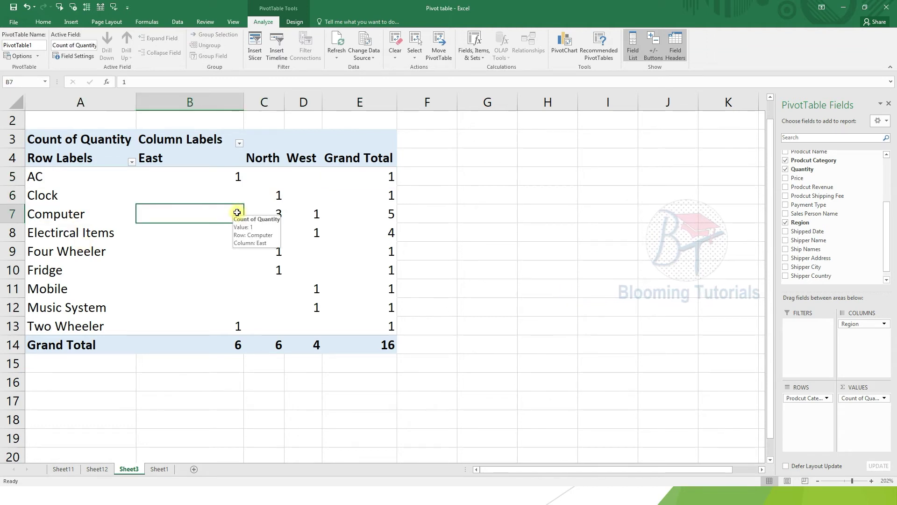
pyautogui.click(263, 214)
pyautogui.click(300, 216)
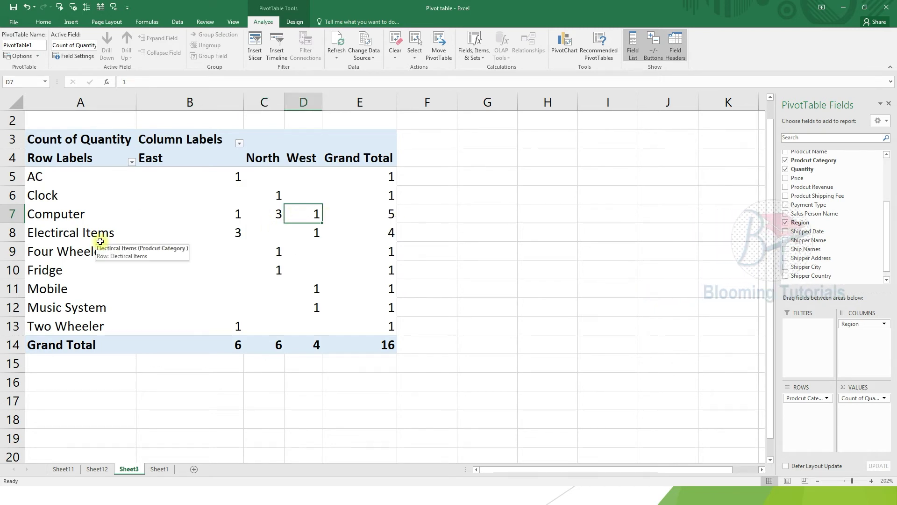
pyautogui.click(239, 234)
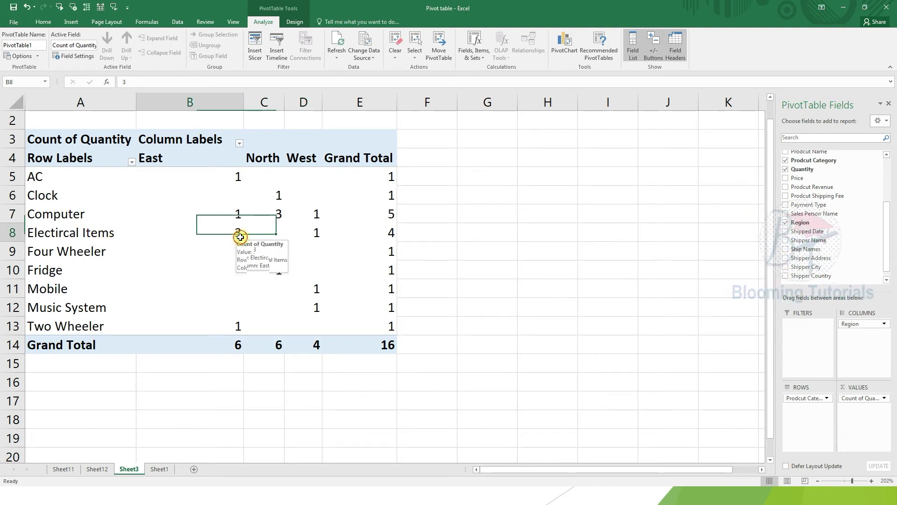
pyautogui.click(310, 237)
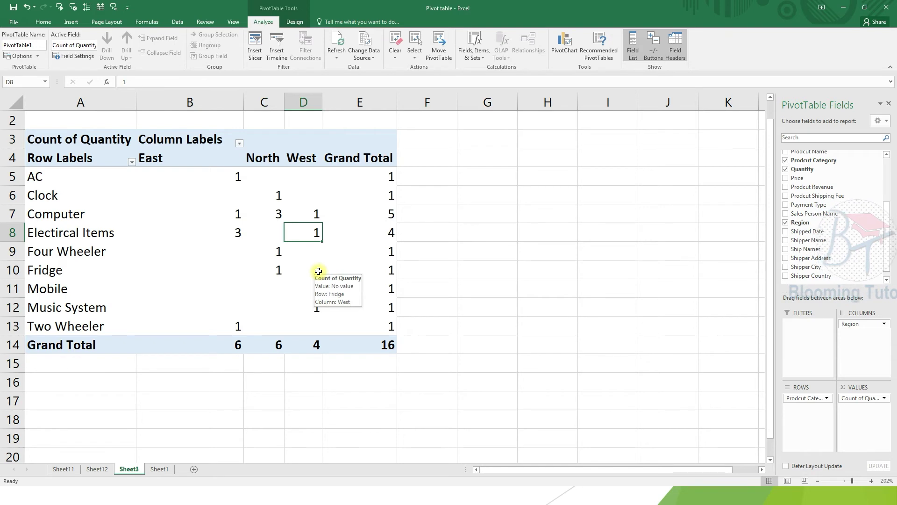
pyautogui.click(276, 254)
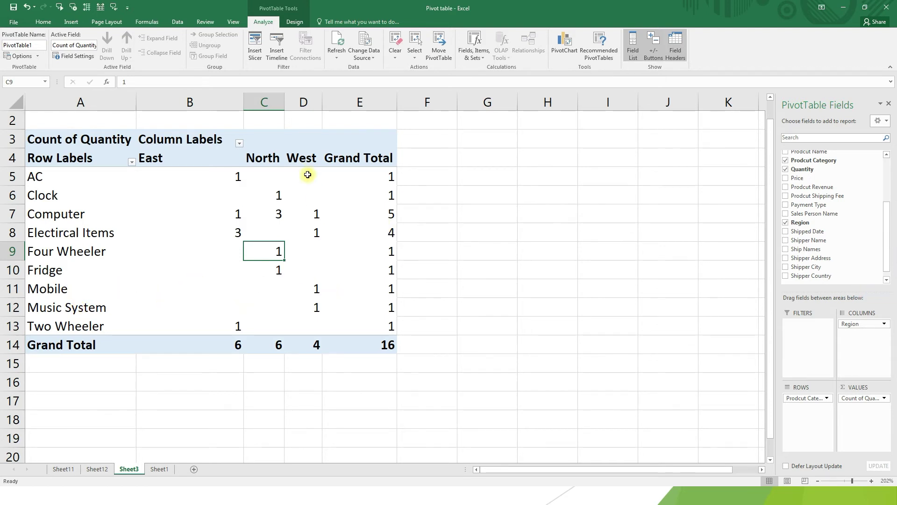
pyautogui.moveTo(324, 309)
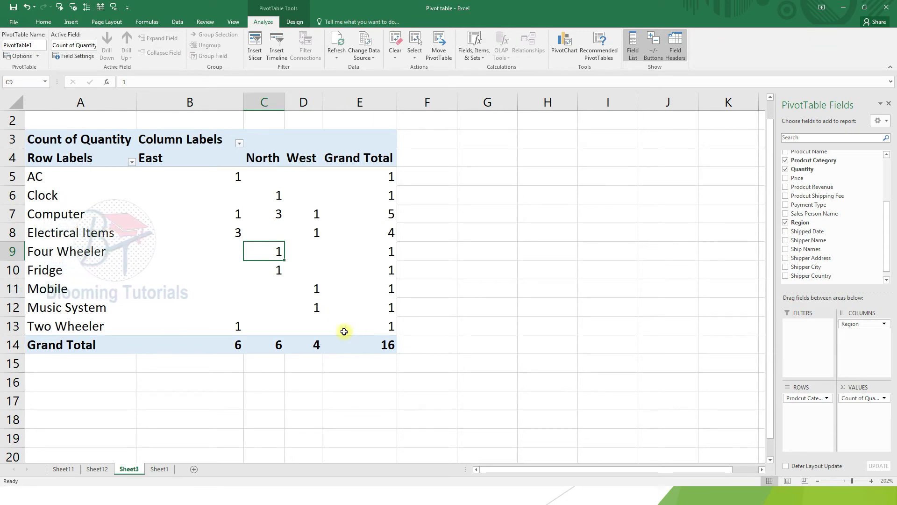
pyautogui.moveTo(66, 328)
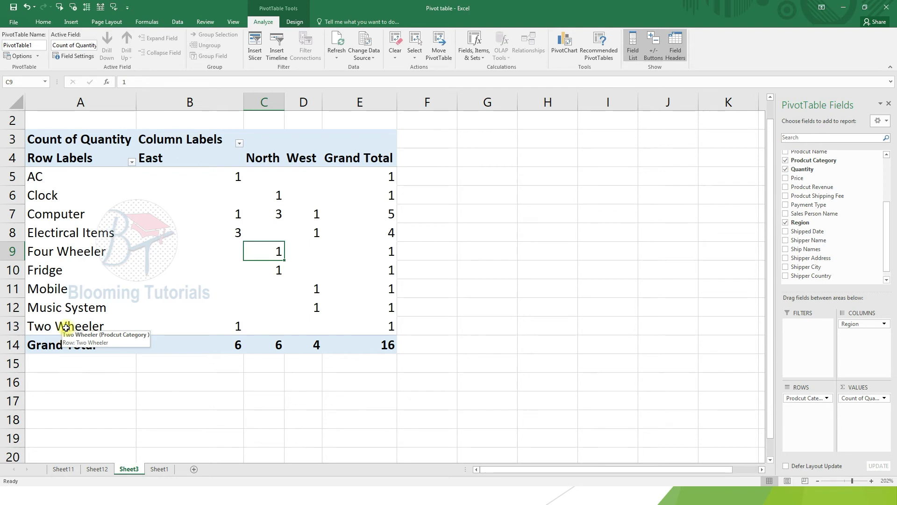
pyautogui.click(235, 321)
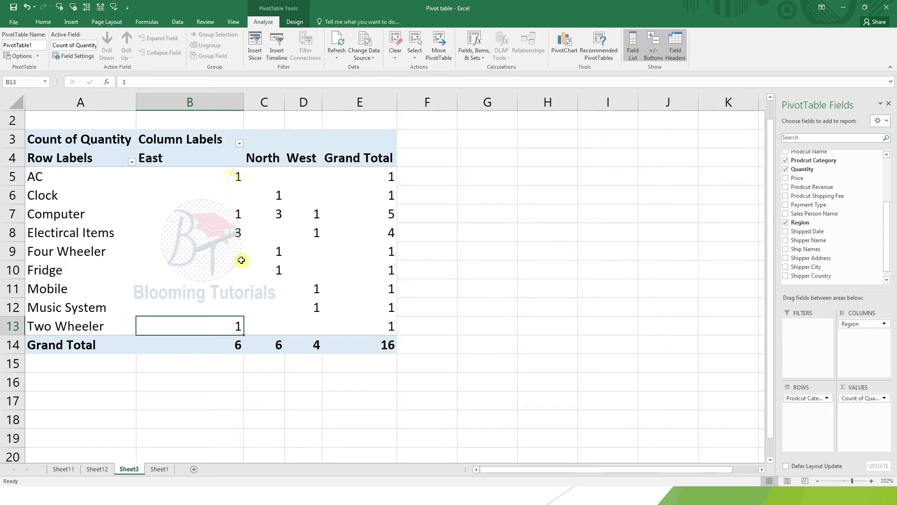
pyautogui.click(233, 176)
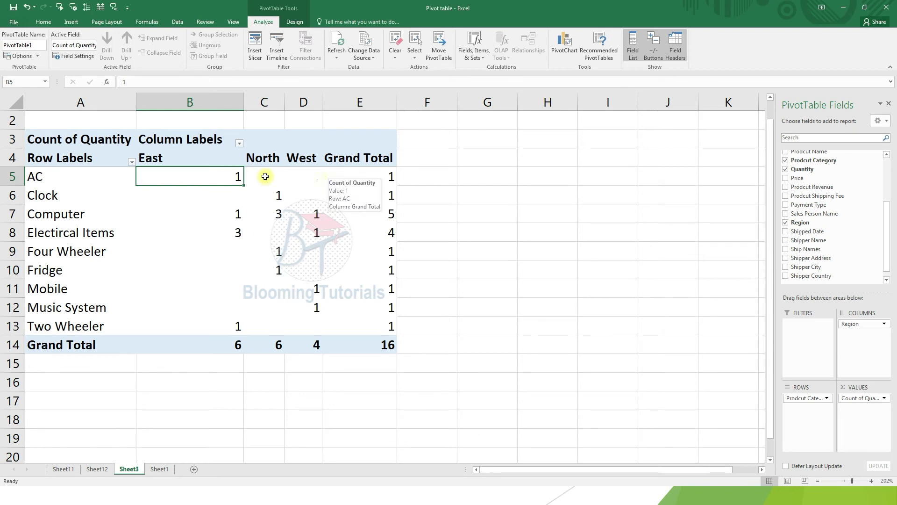
pyautogui.moveTo(392, 176)
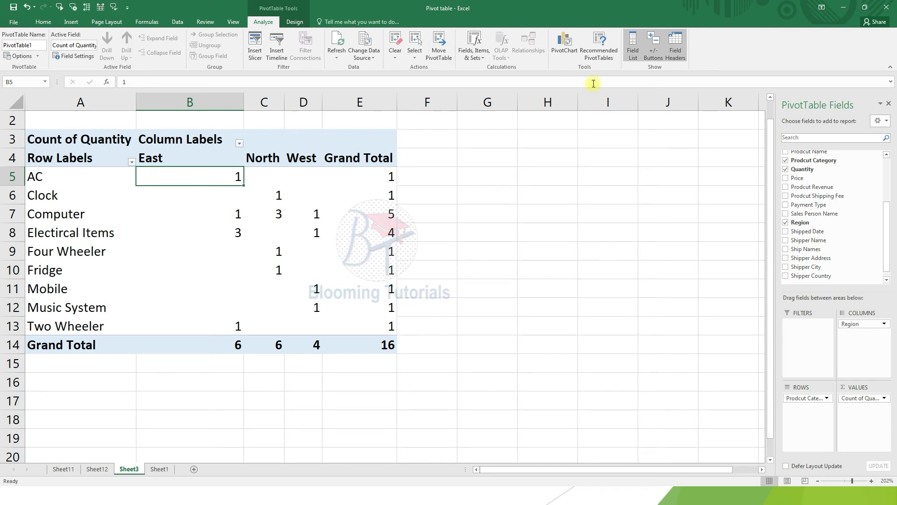
# Insert a Clustered Column PivotChart based on the product category and region PivotTable
pyautogui.click(74, 22)
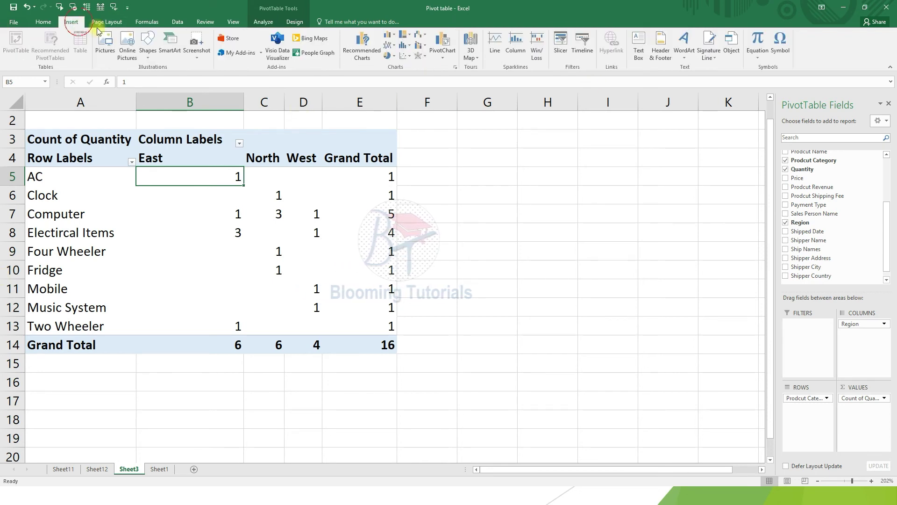
pyautogui.click(441, 45)
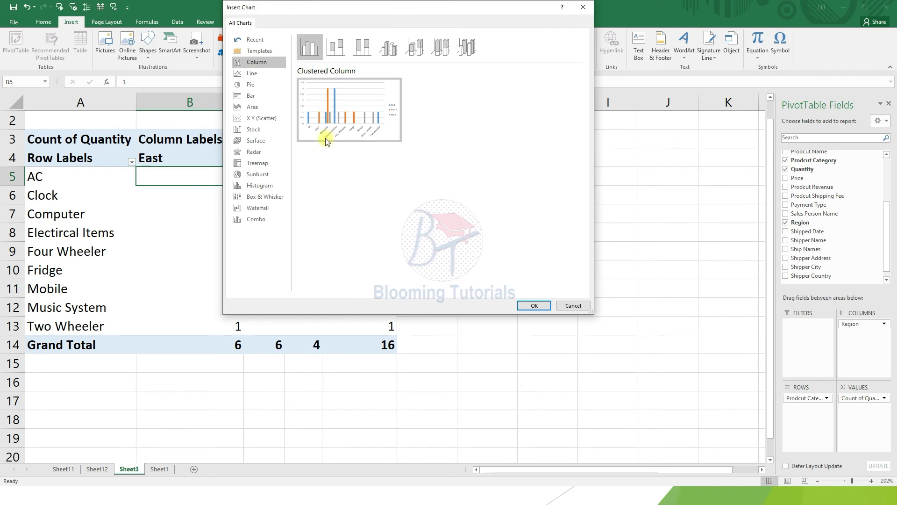
pyautogui.click(533, 305)
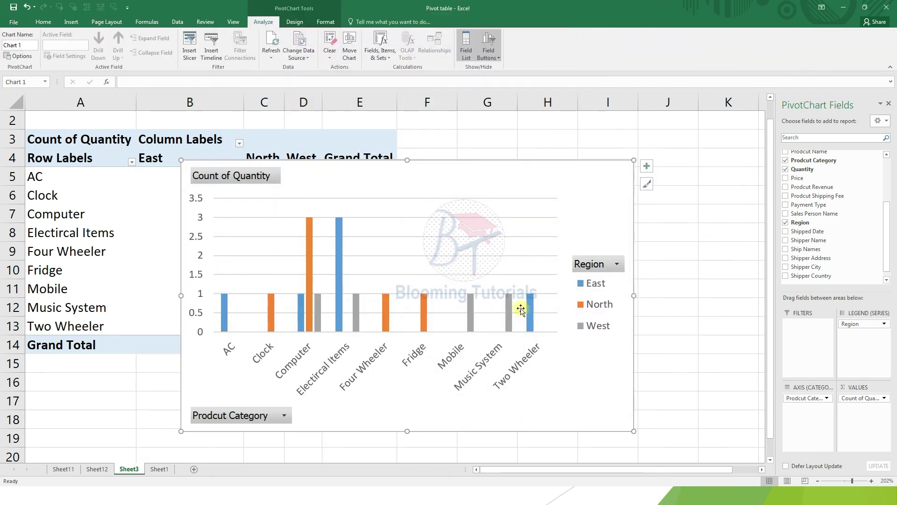
# Move the PivotChart into the empty area beside the PivotTable so that it covers no table data
pyautogui.moveTo(531, 249); pyautogui.dragTo(663, 169)
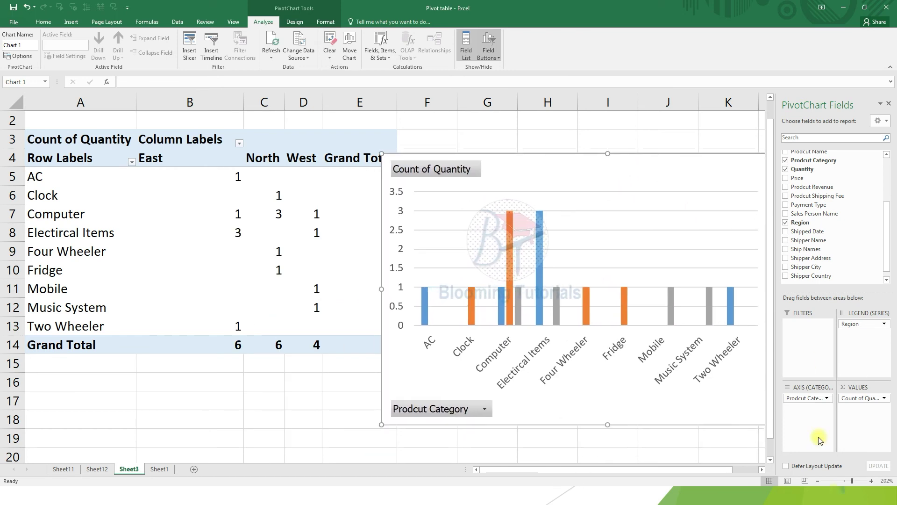
pyautogui.click(851, 481)
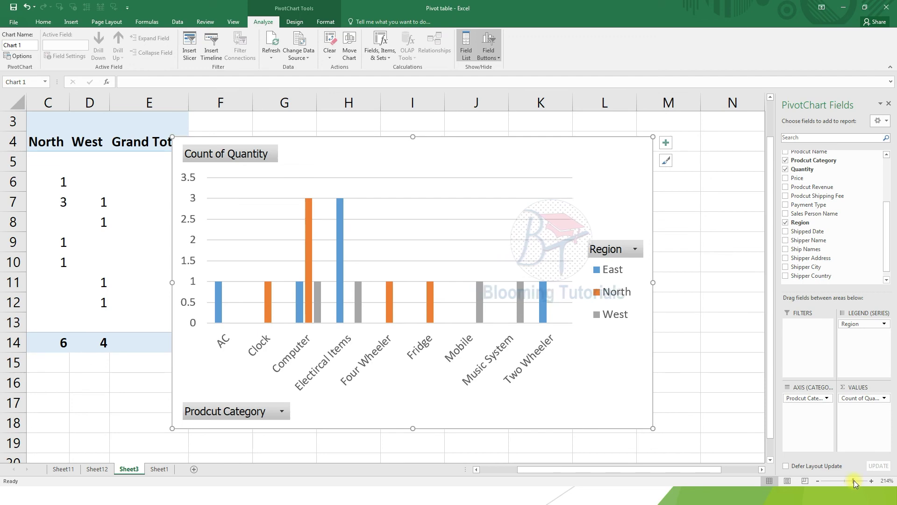
pyautogui.moveTo(853, 482); pyautogui.dragTo(848, 480)
pyautogui.moveTo(485, 156); pyautogui.dragTo(605, 172)
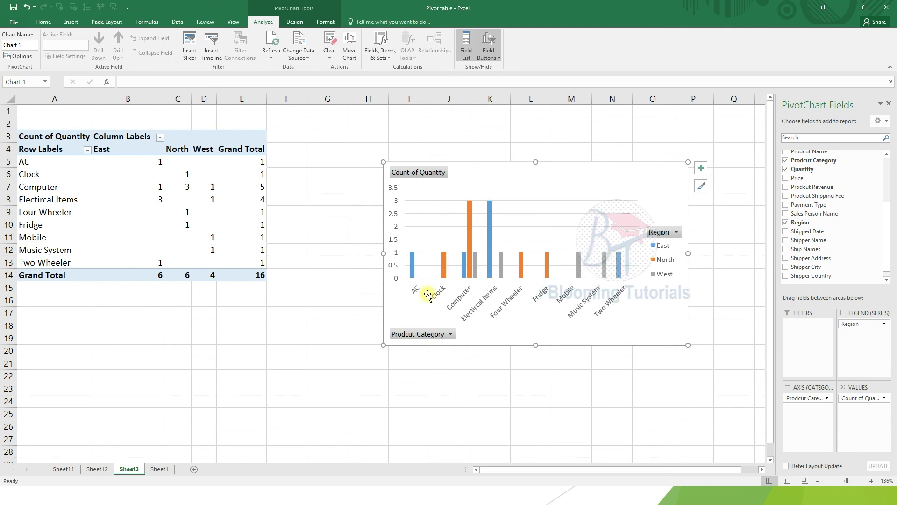
pyautogui.moveTo(411, 258)
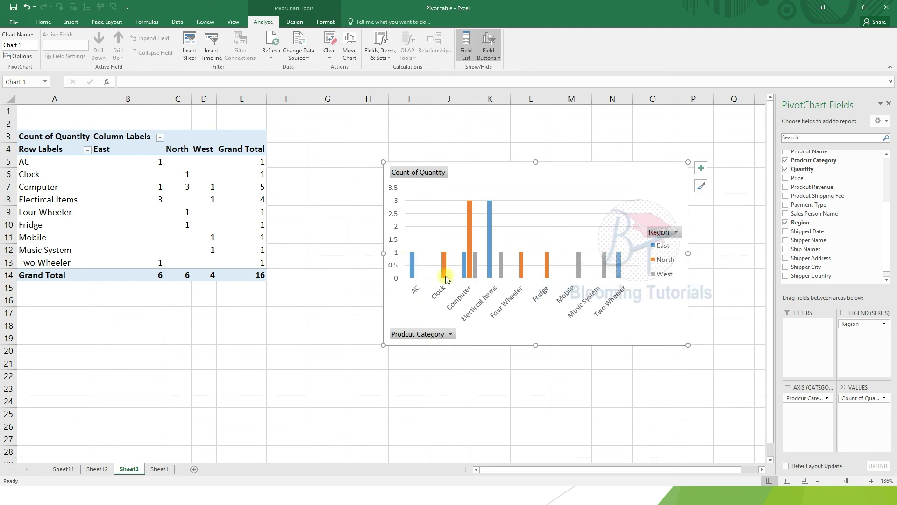